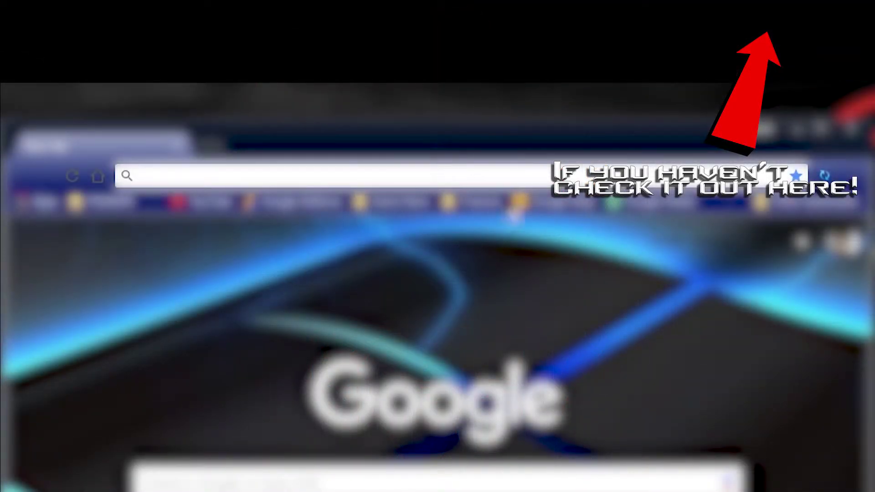
Load the FMOUSE website in English and reach its Support > Download driver list
text(fmouse.com)
key(Return)
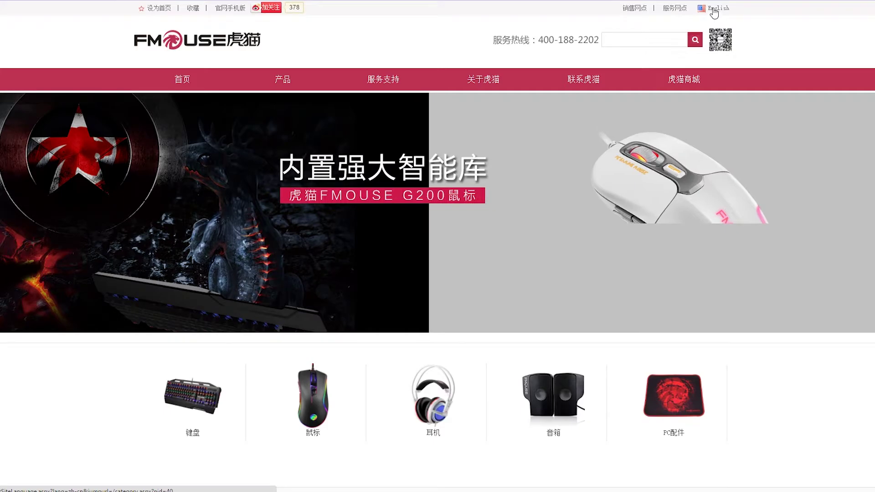
click(714, 10)
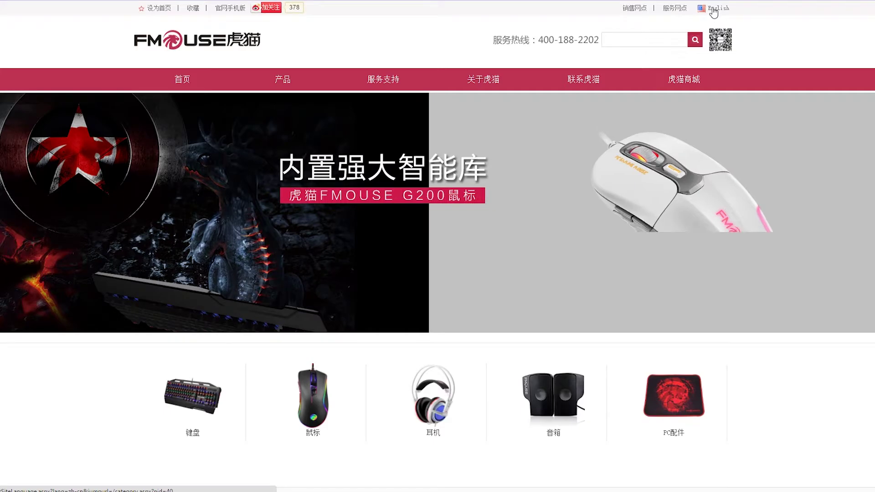
mouse_move(493, 91)
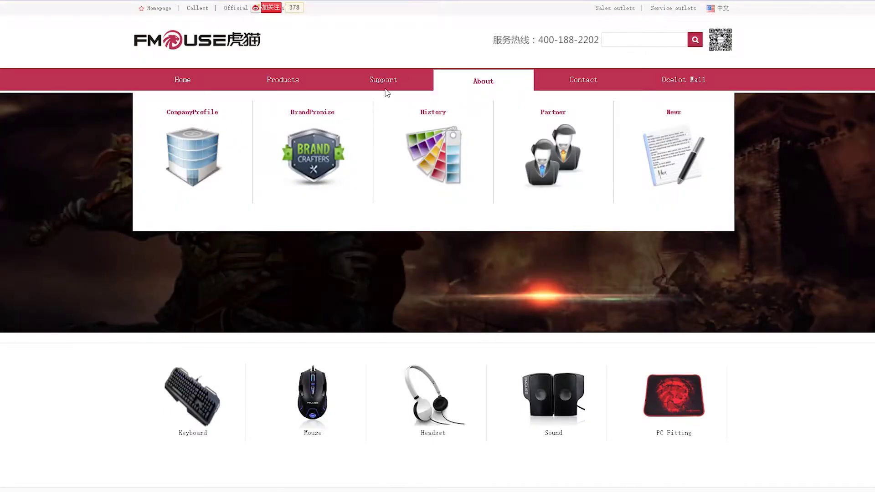
mouse_move(387, 86)
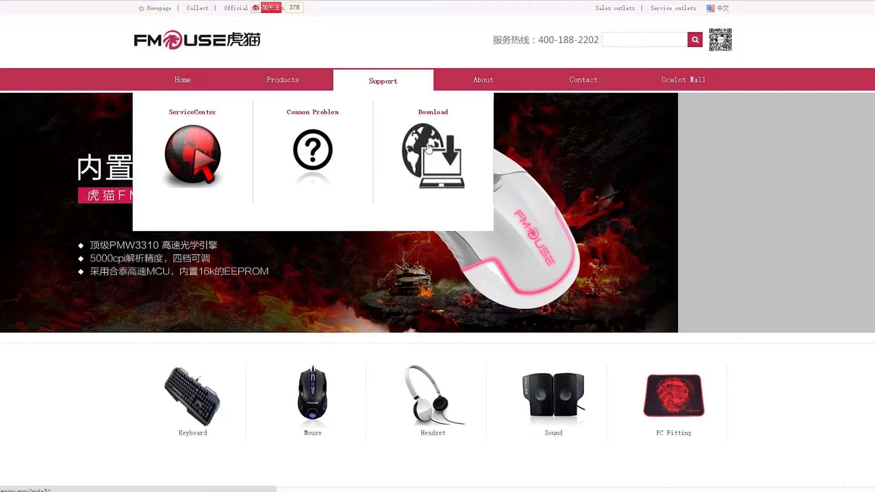
click(428, 145)
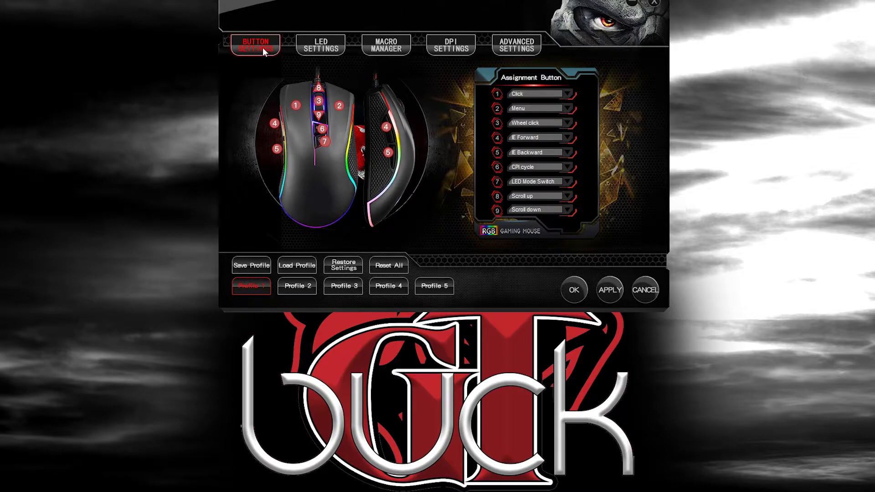
Browse the LED Settings, Macro Manager and DPI Settings pages, ending on Advanced Settings
click(322, 45)
click(387, 48)
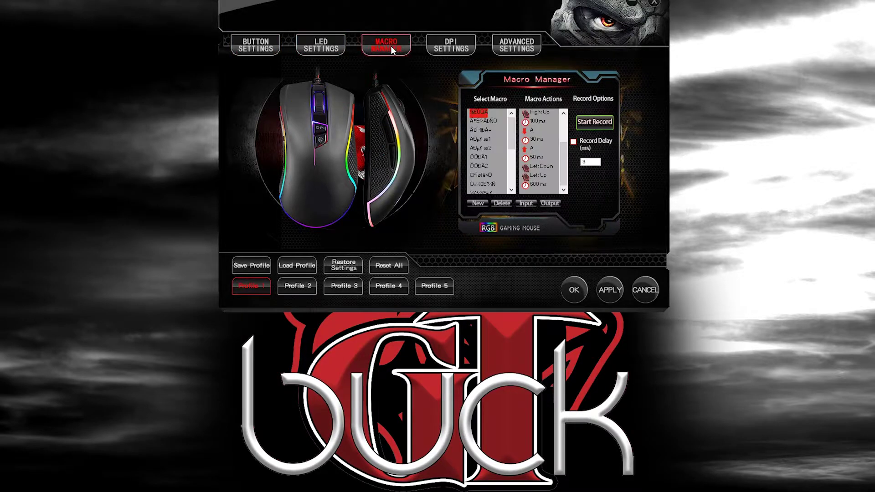
click(471, 47)
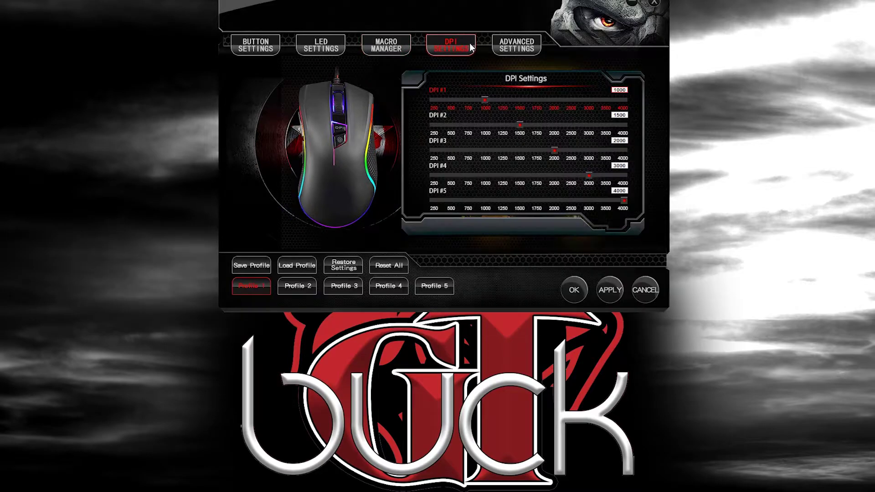
click(518, 47)
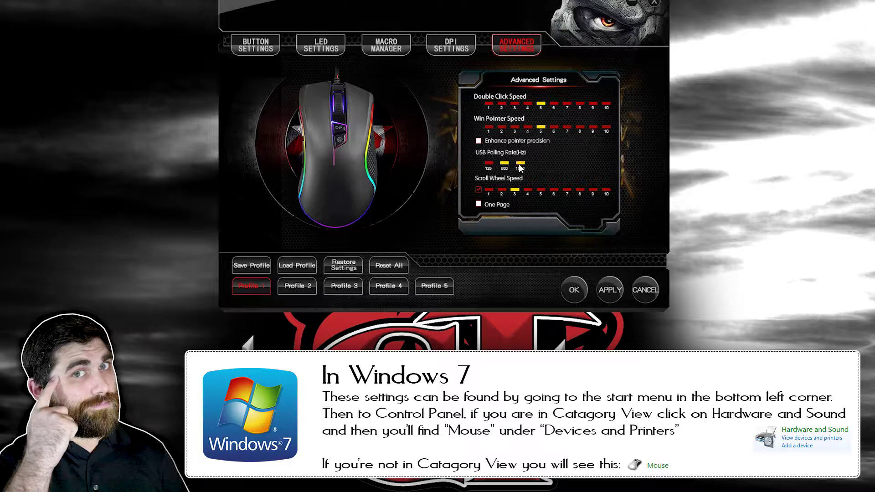
Apply the Advanced Settings, with 1000 Hz polling and scroll speed 3, to the mouse
click(609, 290)
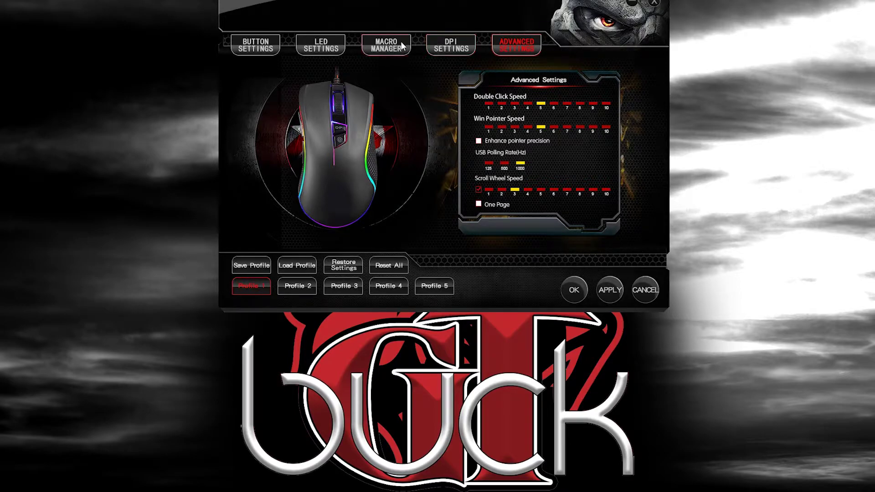
In the Macro Manager, inspect the recorded steps of two saved macros
click(389, 43)
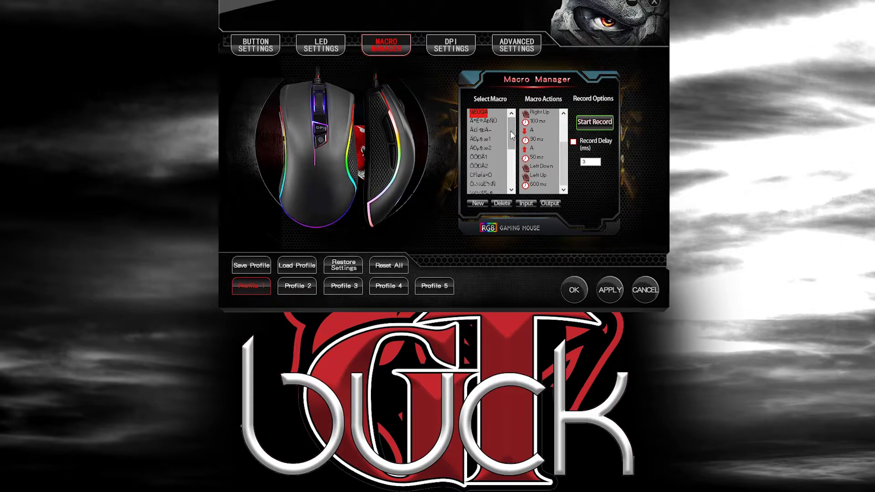
scroll(508, 132, down, 1)
click(493, 131)
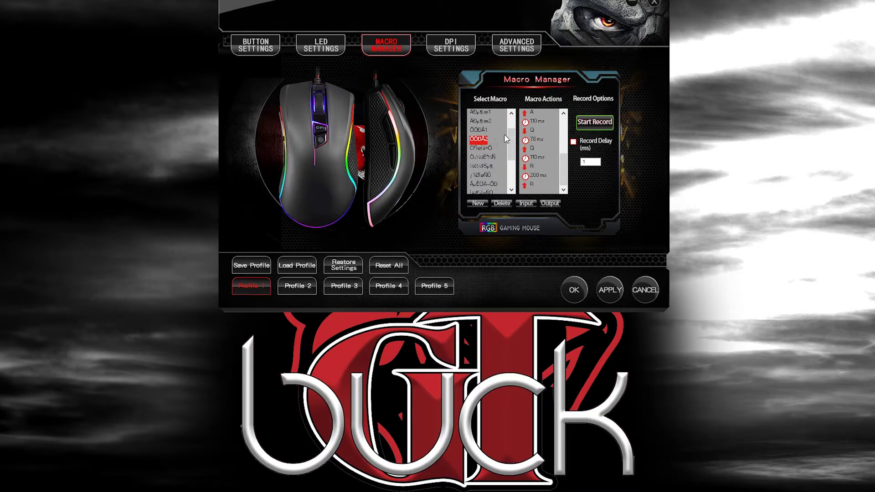
scroll(511, 127, up, 1)
scroll(506, 163, down, 3)
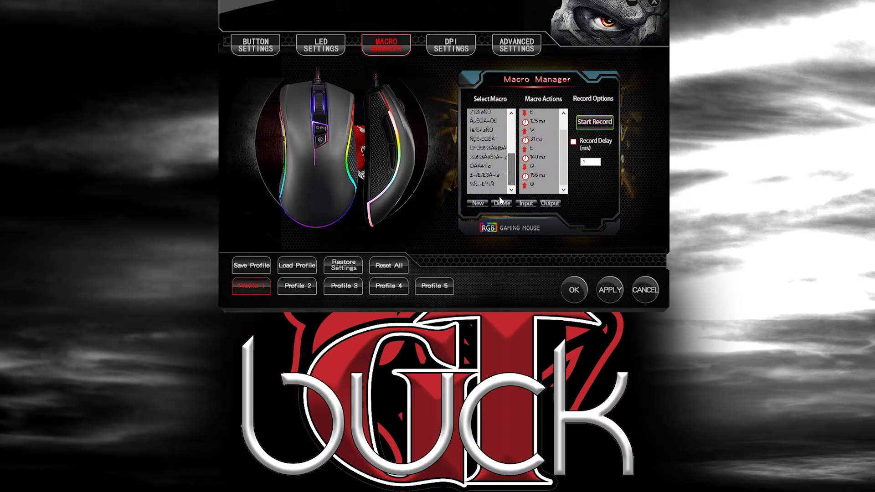
click(483, 131)
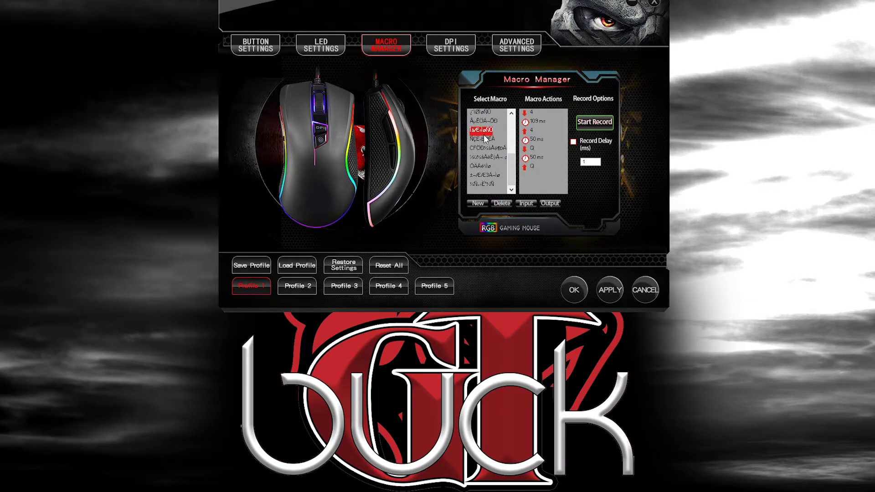
Add a new macro named 'sdfs', then view another stored macro's keystrokes
click(481, 199)
text(sdfsv)
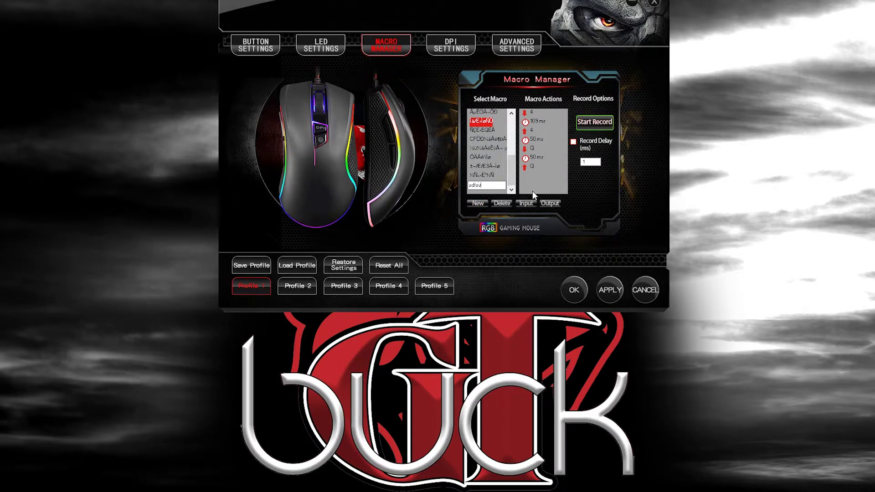
key(Return)
scroll(508, 153, up, 5)
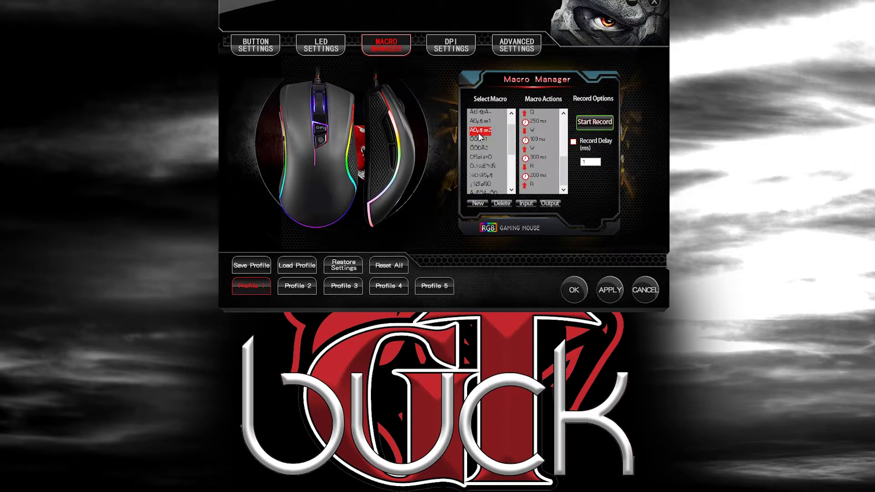
scroll(508, 152, up, 2)
click(482, 121)
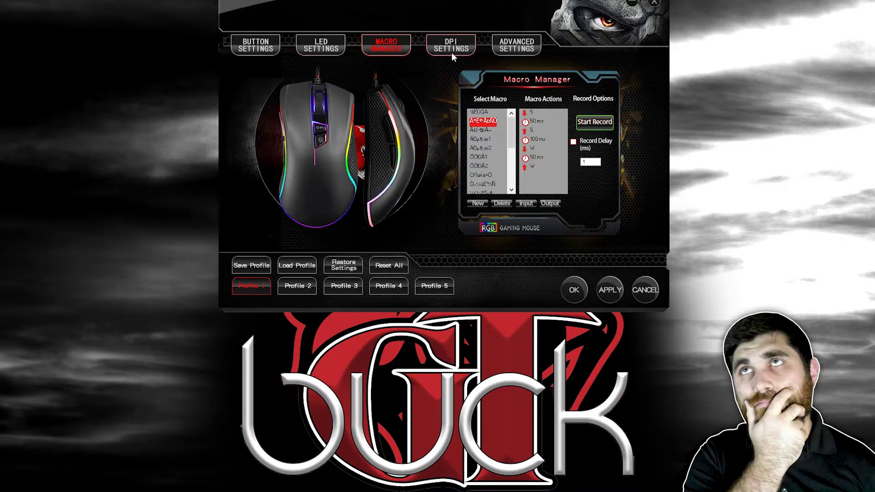
scroll(503, 171, down, 5)
scroll(506, 137, up, 5)
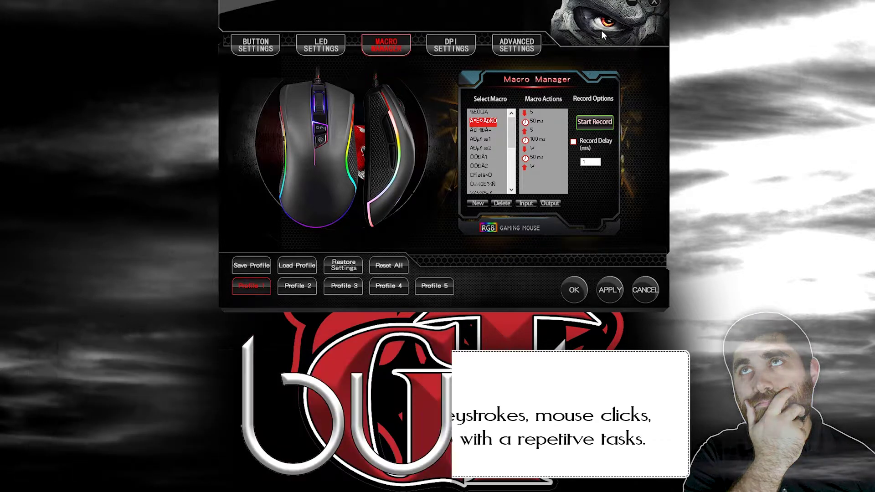
click(258, 47)
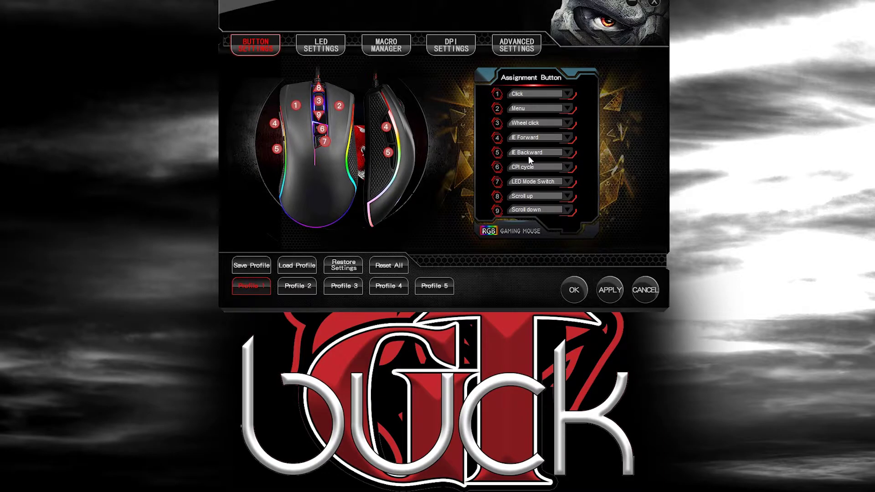
click(537, 136)
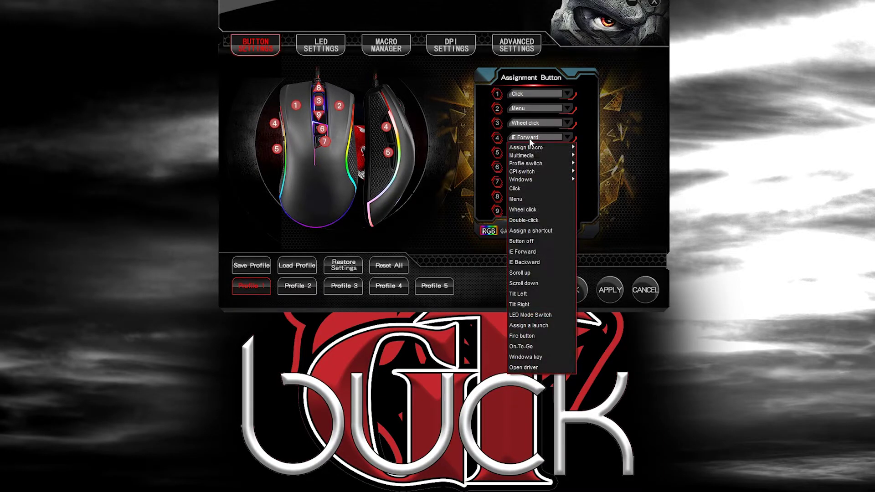
mouse_move(535, 148)
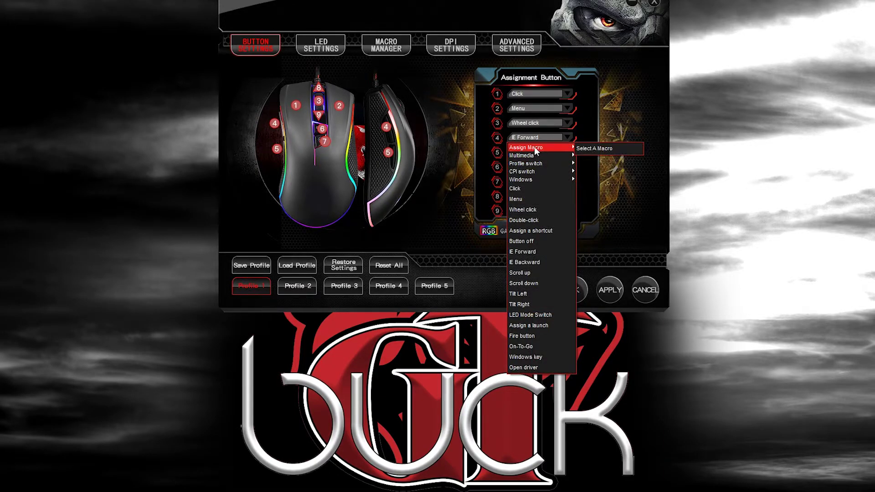
click(592, 148)
click(481, 125)
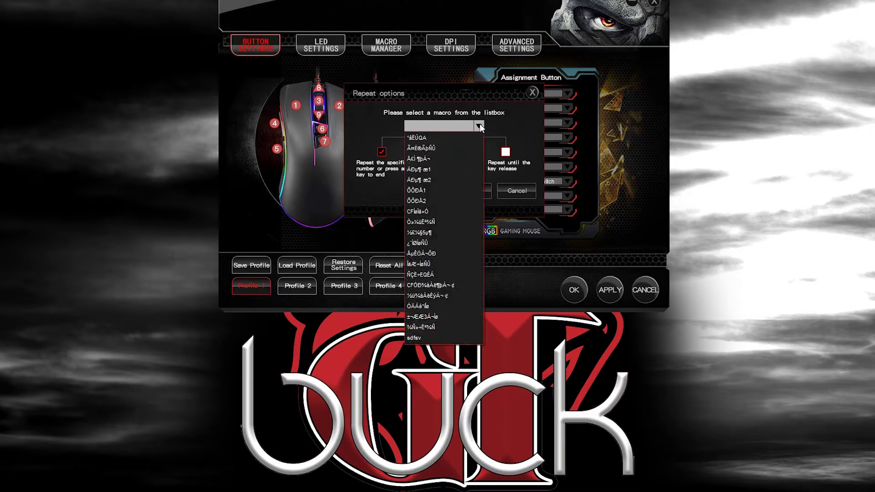
click(525, 124)
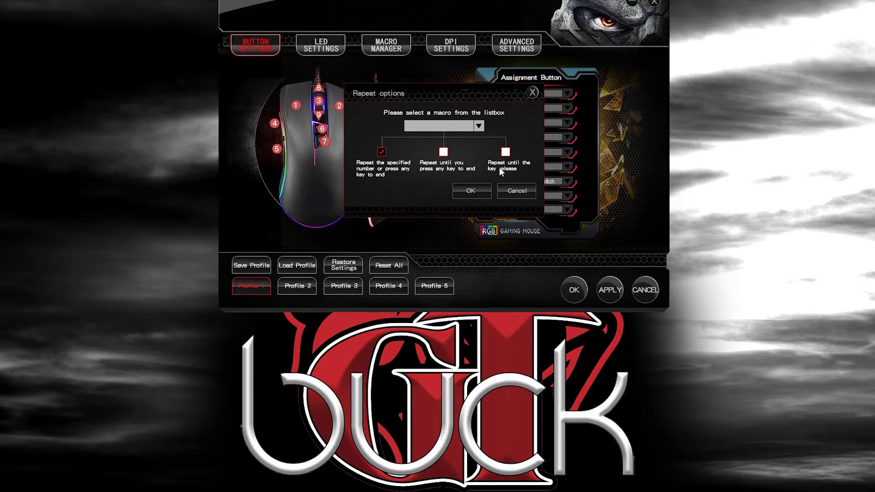
click(508, 189)
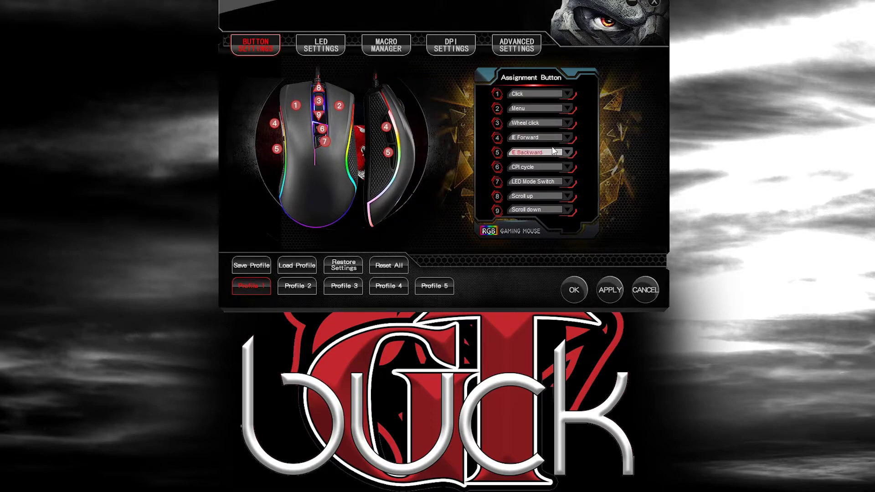
Browse button 4's function list, including the Windows and CPI switch submenus
click(540, 137)
mouse_move(551, 180)
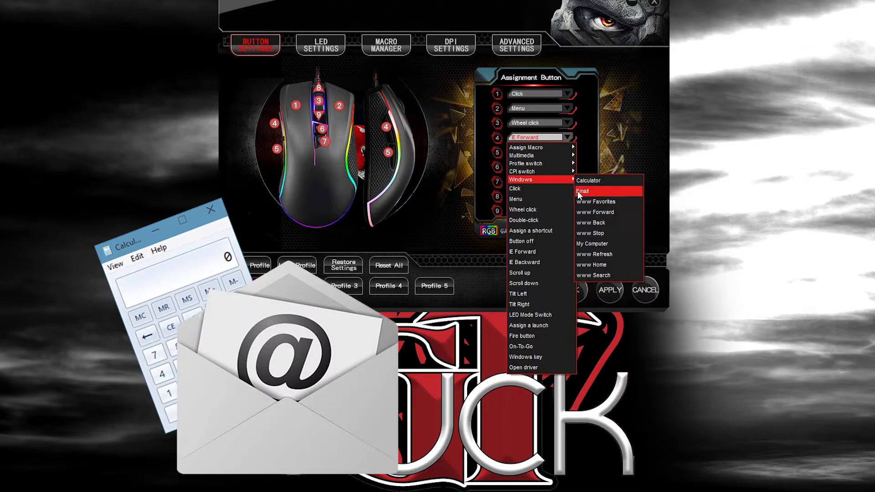
mouse_move(552, 176)
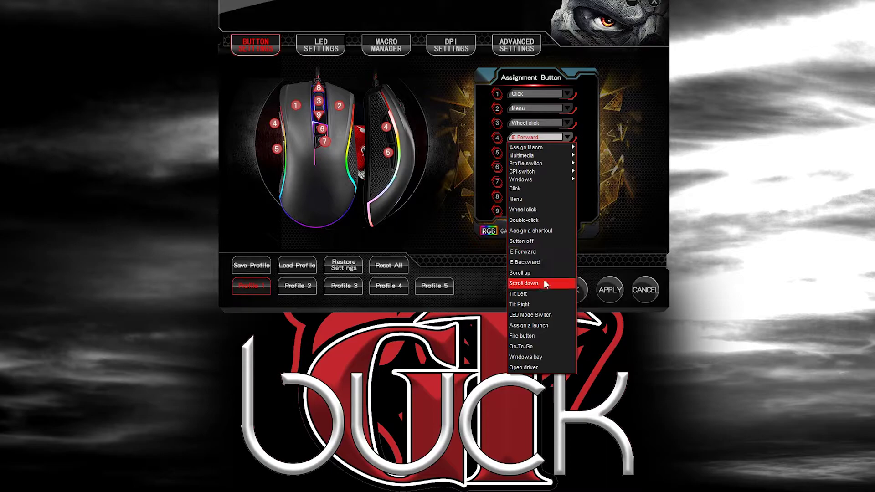
Try assigning a program launch but cancel it, leaving every button's function unchanged
click(544, 326)
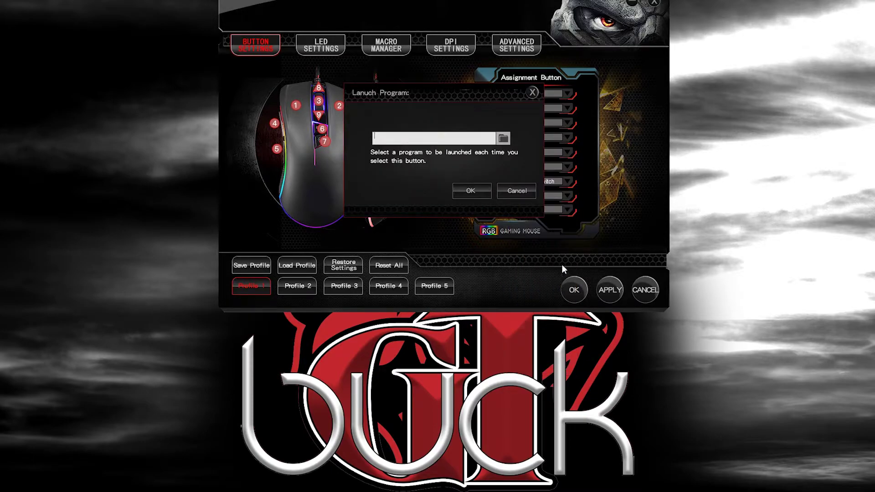
click(503, 139)
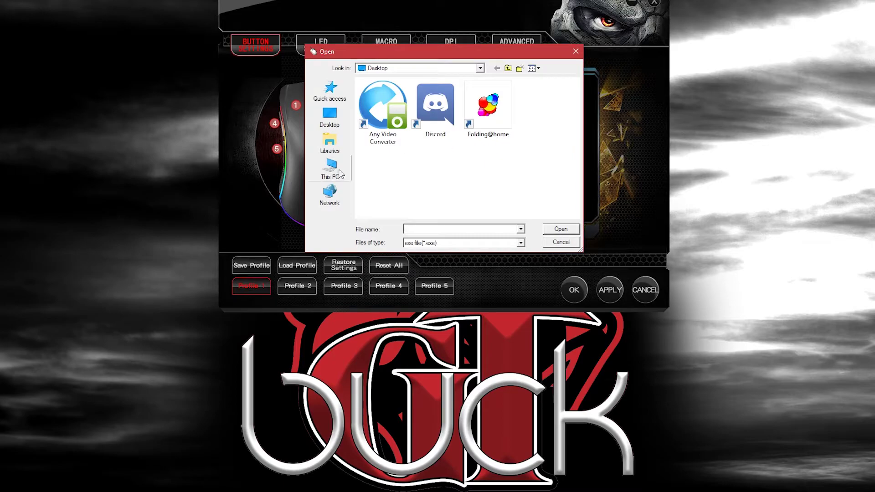
click(554, 243)
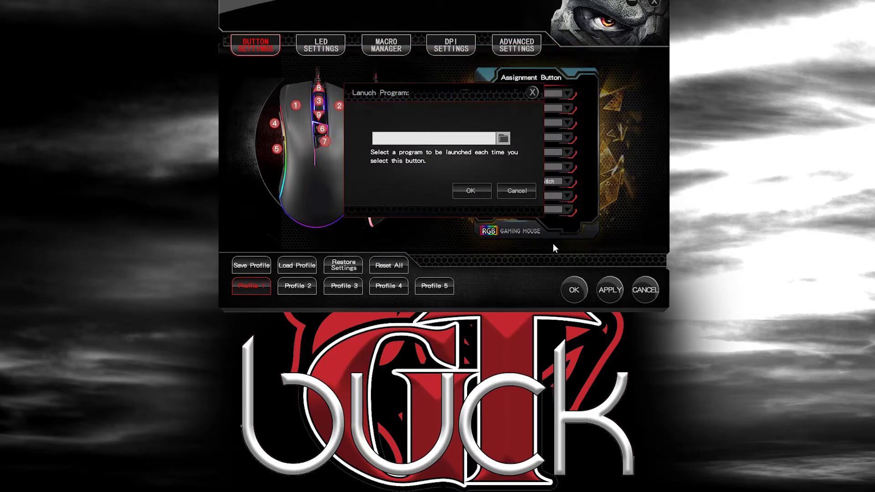
click(513, 189)
click(543, 182)
click(543, 182)
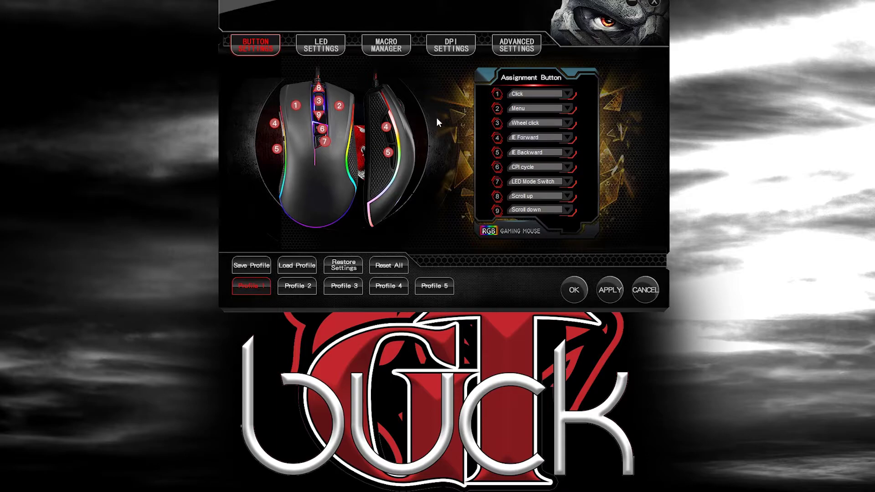
click(441, 44)
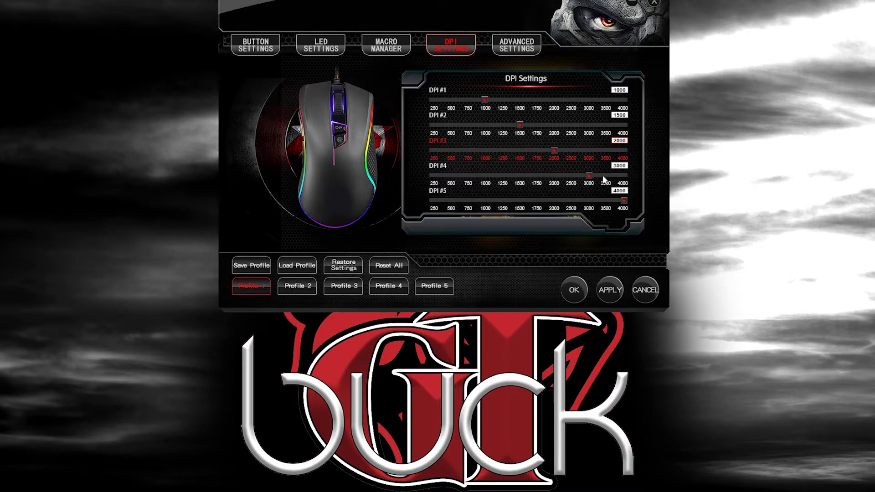
Set DPI #4 and #1 to 4000 and apply, then restore factory defaults
click(623, 176)
click(623, 100)
click(613, 289)
click(344, 265)
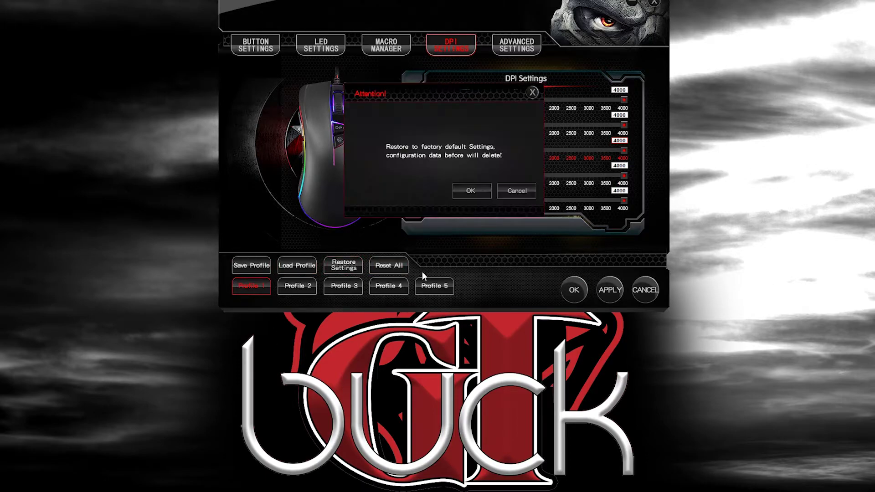
click(471, 190)
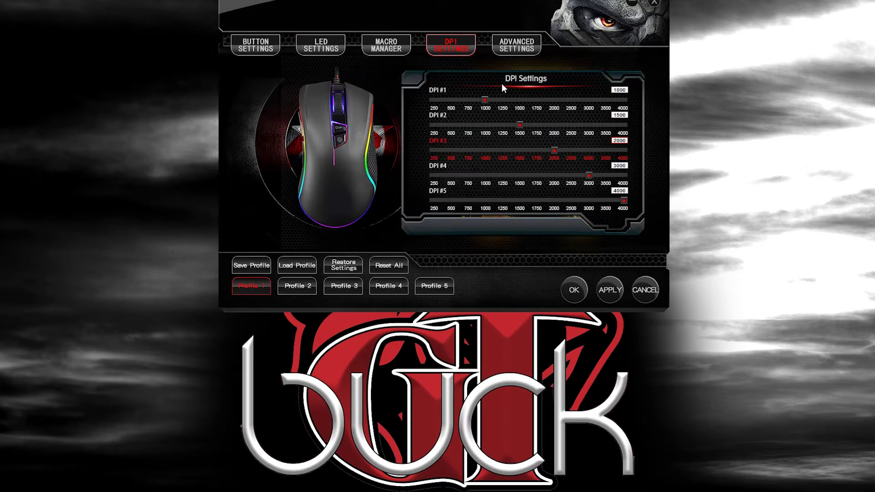
Set the LED effect to Standard Mode and try green, white and yellow colours
click(330, 51)
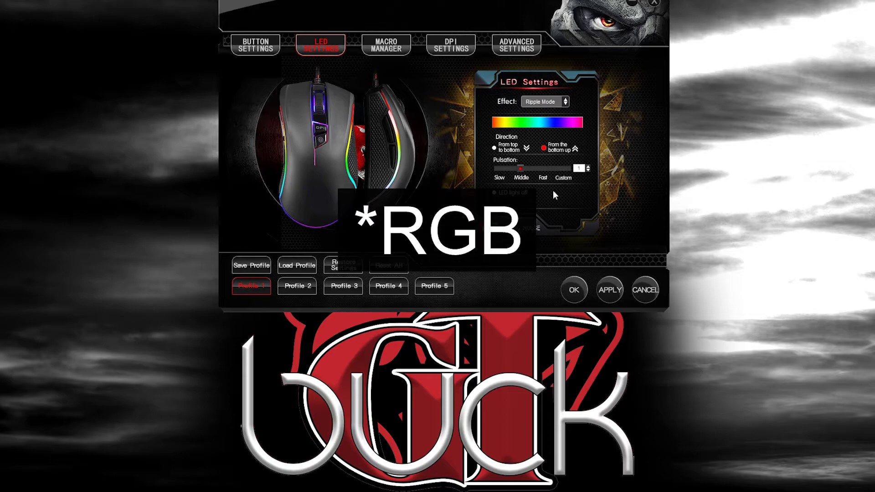
click(554, 103)
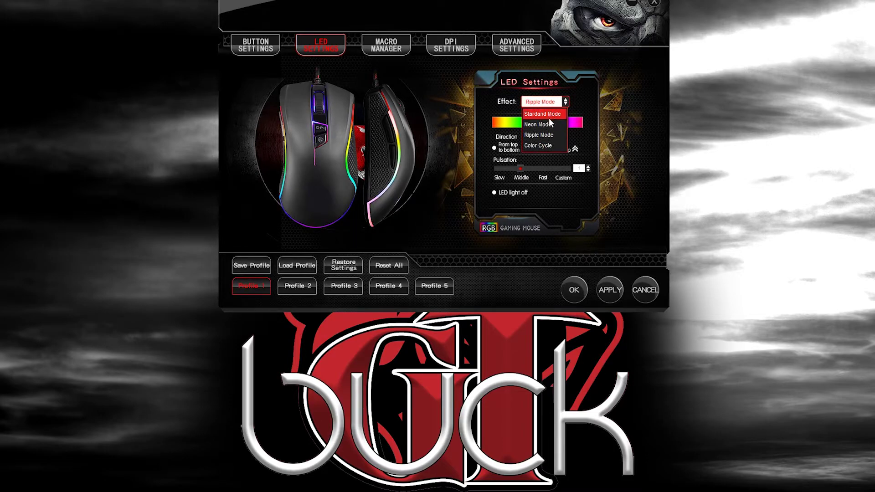
click(542, 115)
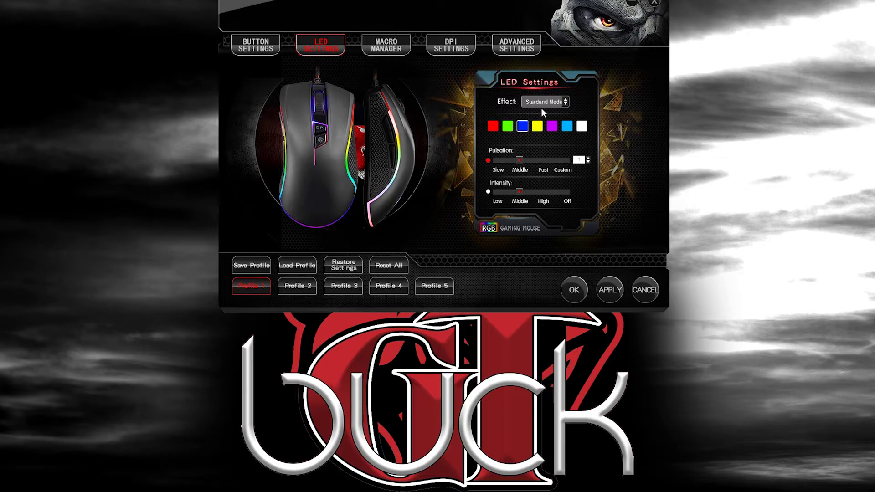
click(503, 129)
click(552, 128)
click(576, 129)
click(538, 127)
Set Fast pulsation, switch the colour back to green, and apply the lighting
click(543, 160)
click(610, 291)
click(507, 126)
click(611, 290)
click(610, 288)
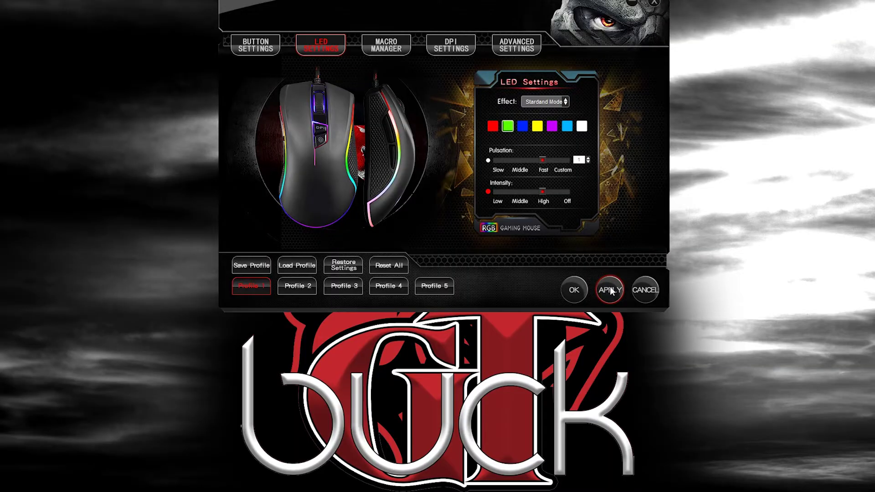
Switch the lighting effect to Neon Mode, then to Ripple Mode
click(558, 101)
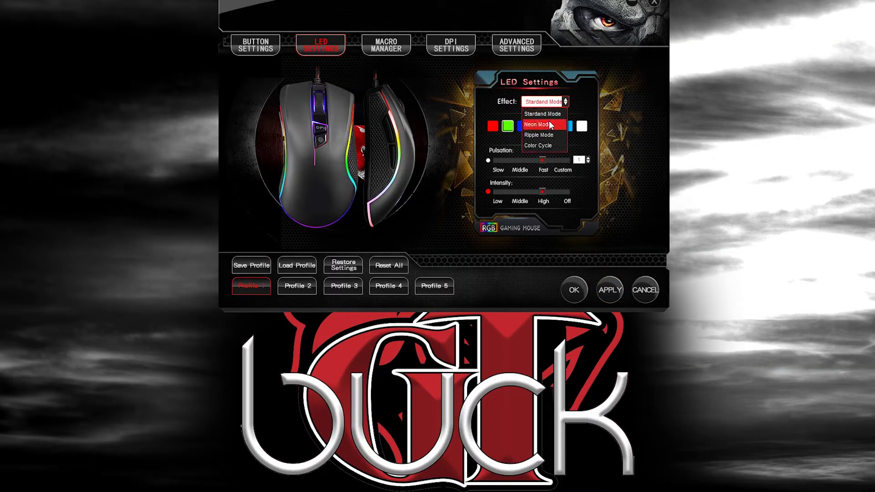
click(549, 125)
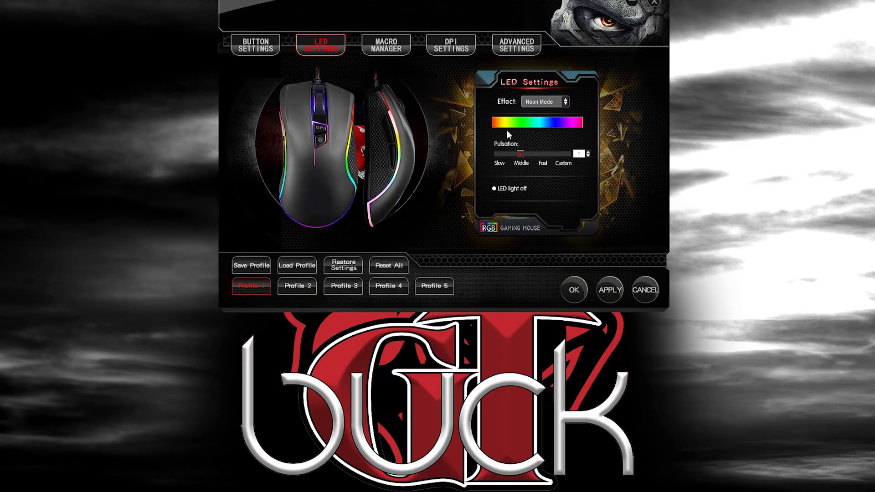
click(555, 105)
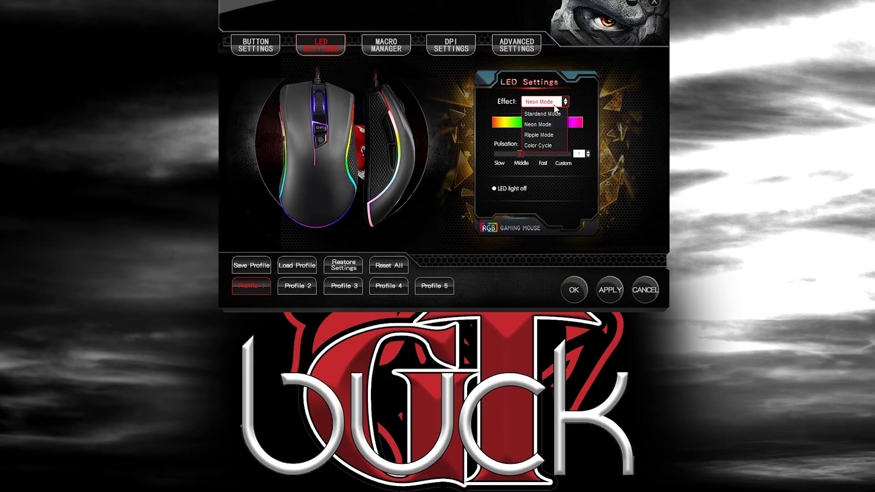
click(542, 136)
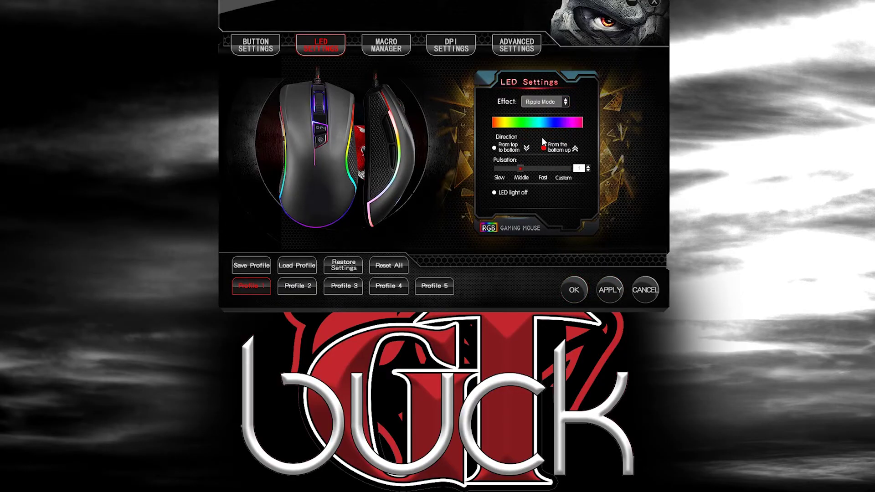